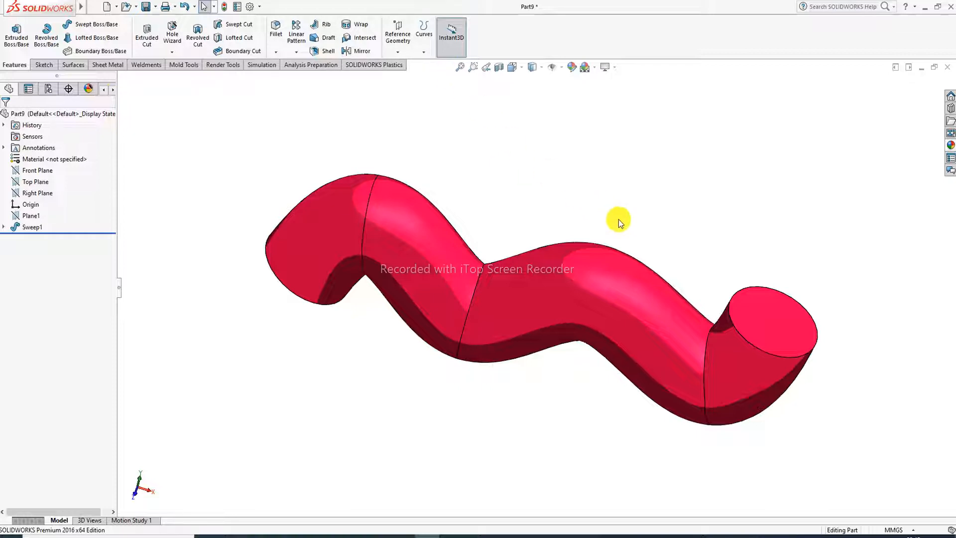
# Start a sketch on the flat circular end face of the swept body
pyautogui.moveTo(629, 231); pyautogui.dragTo(712, 234, button='middle')
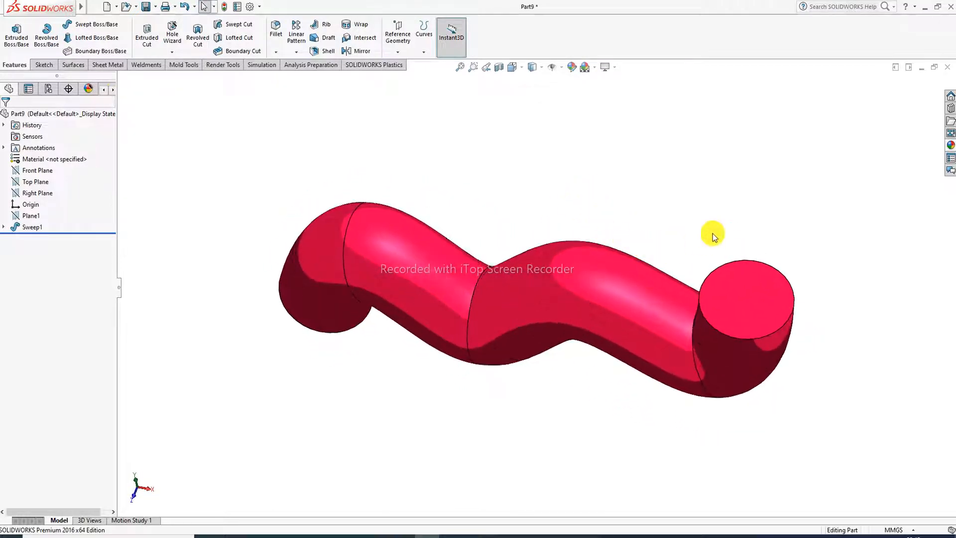
pyautogui.click(754, 294)
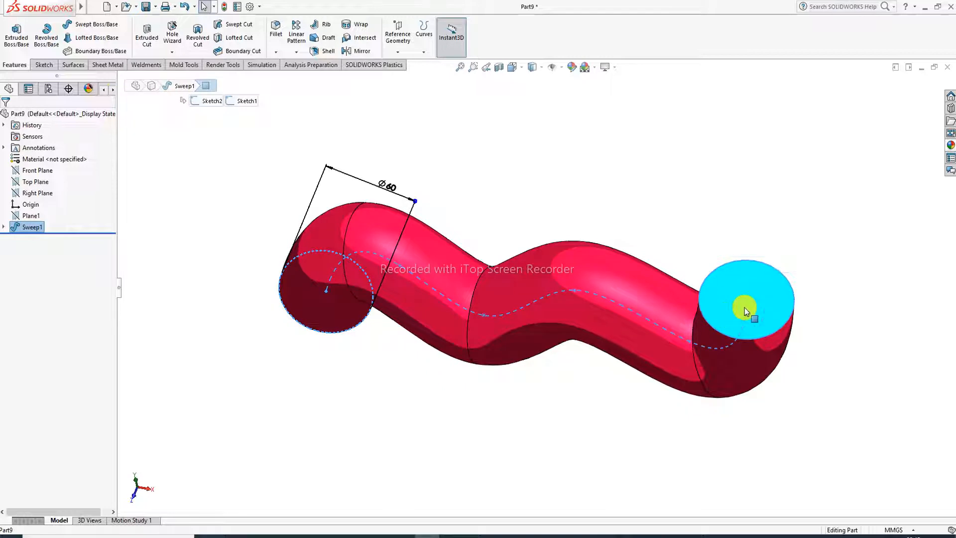
pyautogui.click(768, 273)
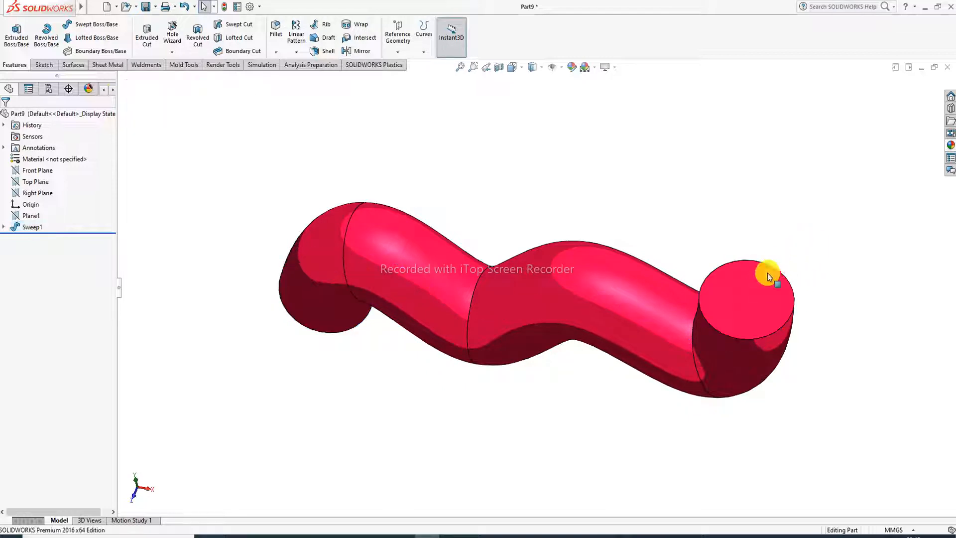
pyautogui.click(760, 282)
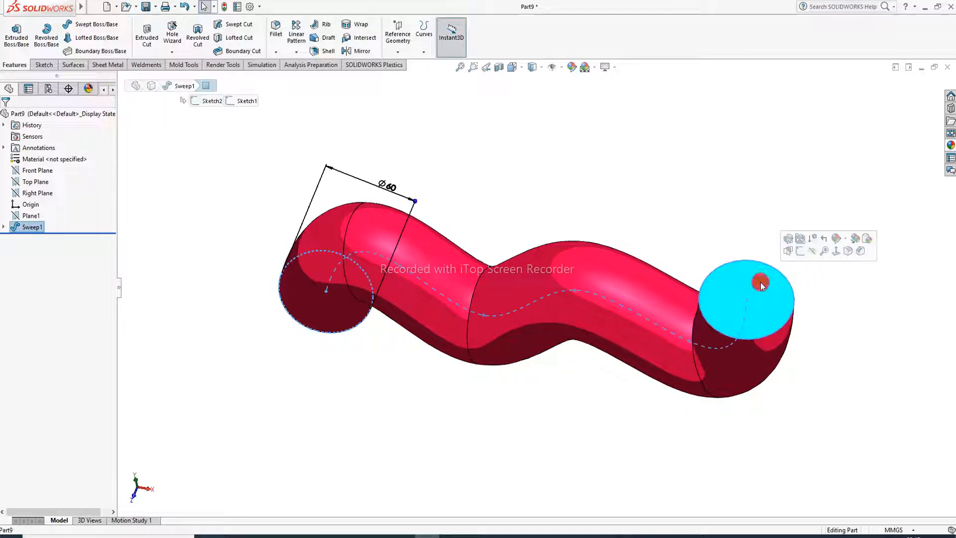
pyautogui.click(797, 252)
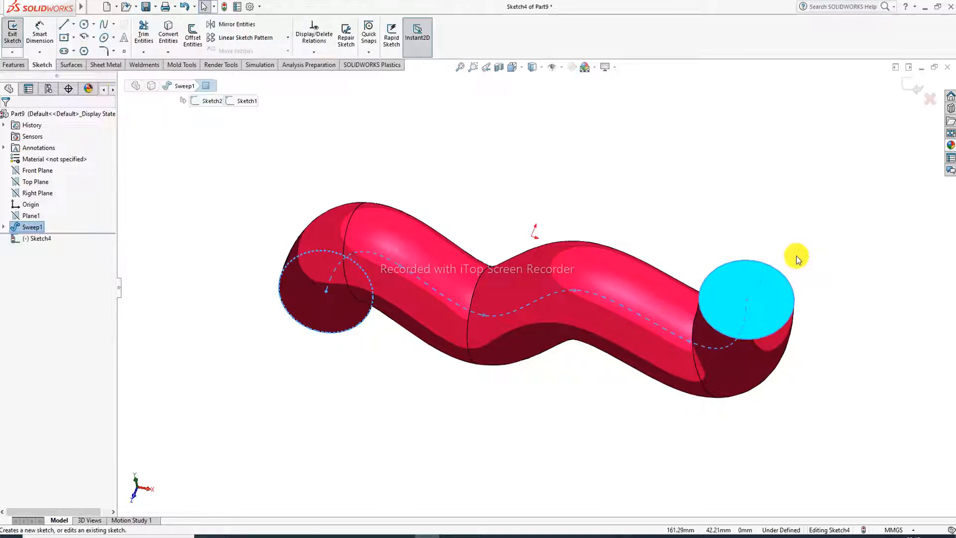
pyautogui.click(522, 67)
pyautogui.click(570, 125)
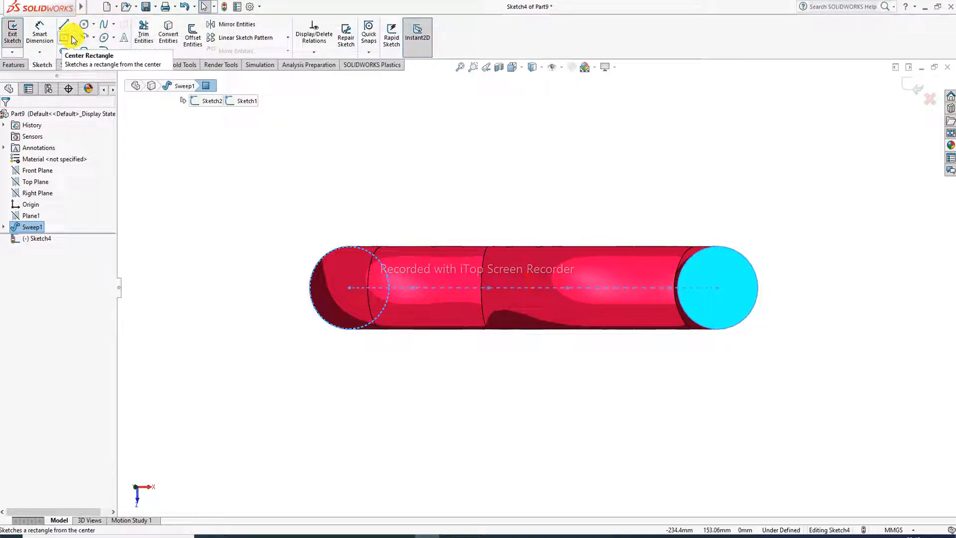
# Sketch a circle with a radius of about 22.65 mm, centred on the end face
pyautogui.click(84, 24)
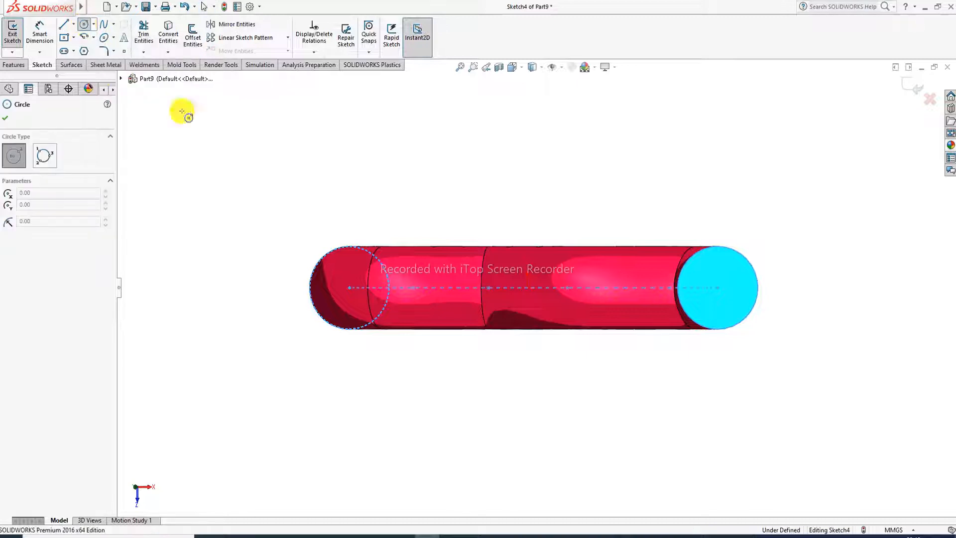
pyautogui.click(719, 287)
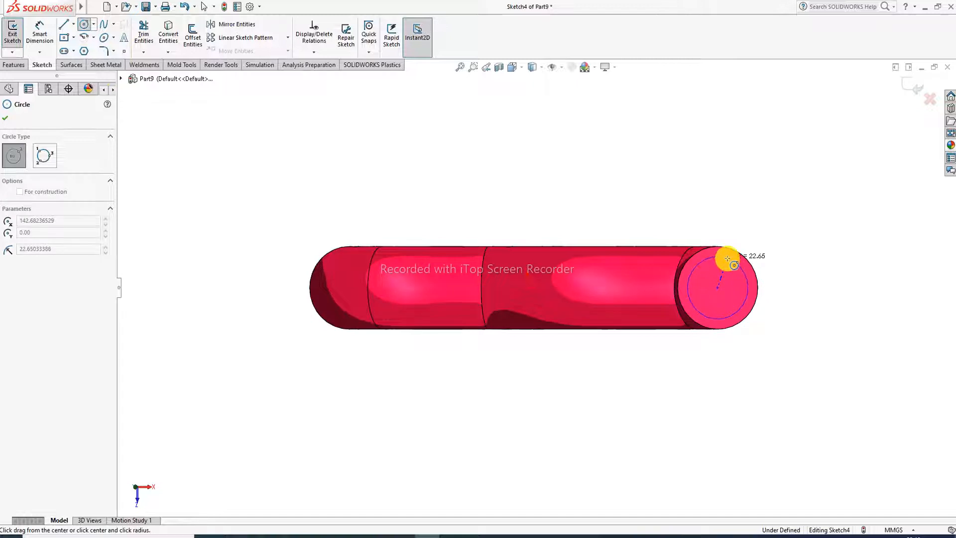
pyautogui.click(727, 257)
pyautogui.rightClick(771, 181)
pyautogui.click(802, 187)
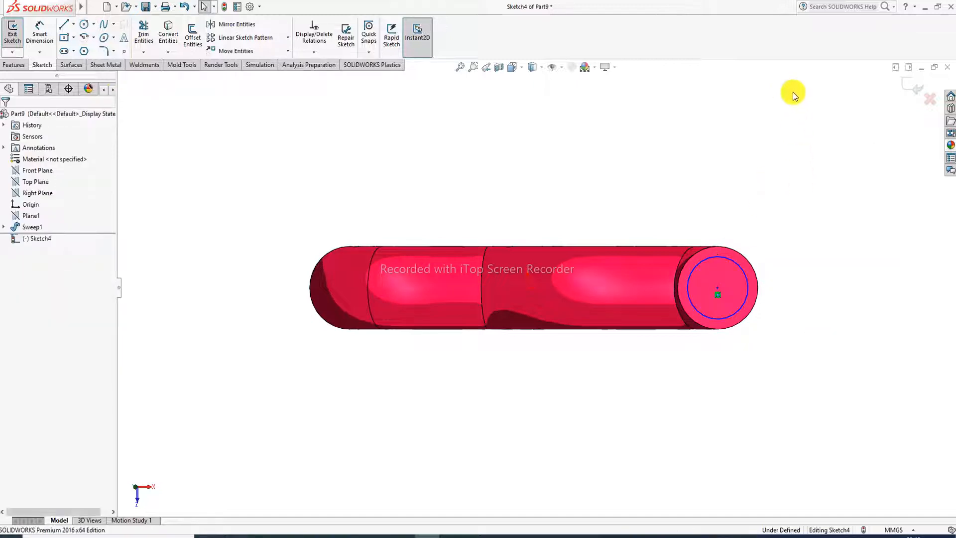
# Dimension the circle's diameter as 48 mm and finish the sketch
pyautogui.click(39, 33)
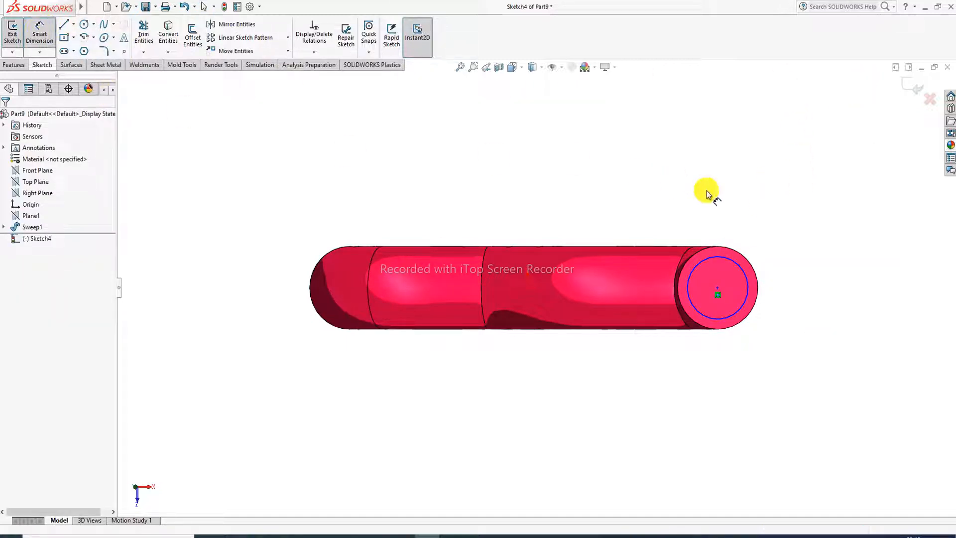
pyautogui.click(728, 266)
pyautogui.click(736, 249)
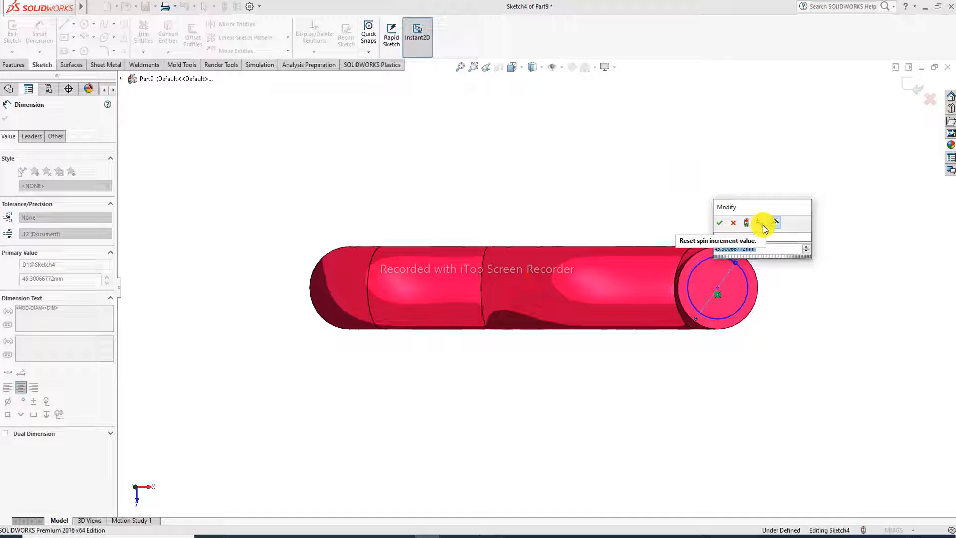
pyautogui.write('50')
pyautogui.press('Return')
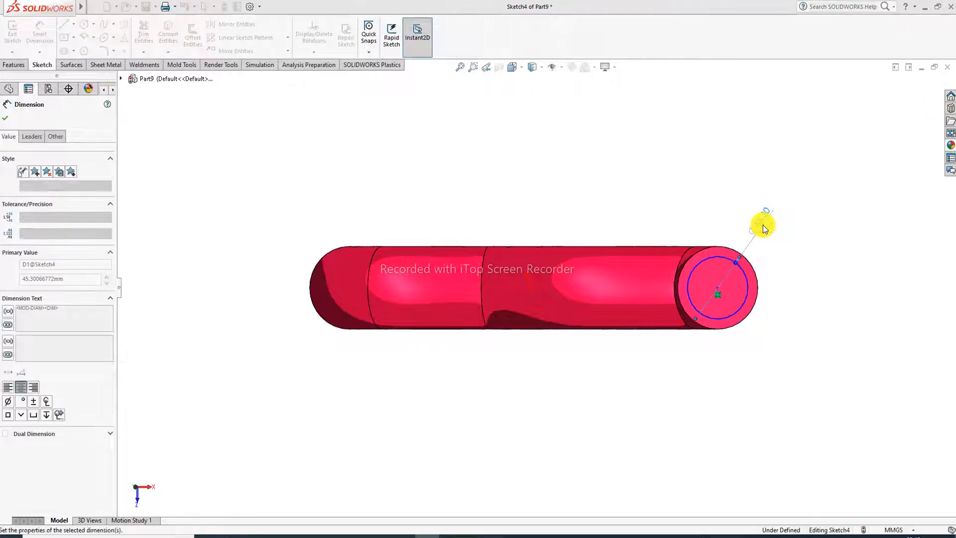
pyautogui.rightClick(763, 159)
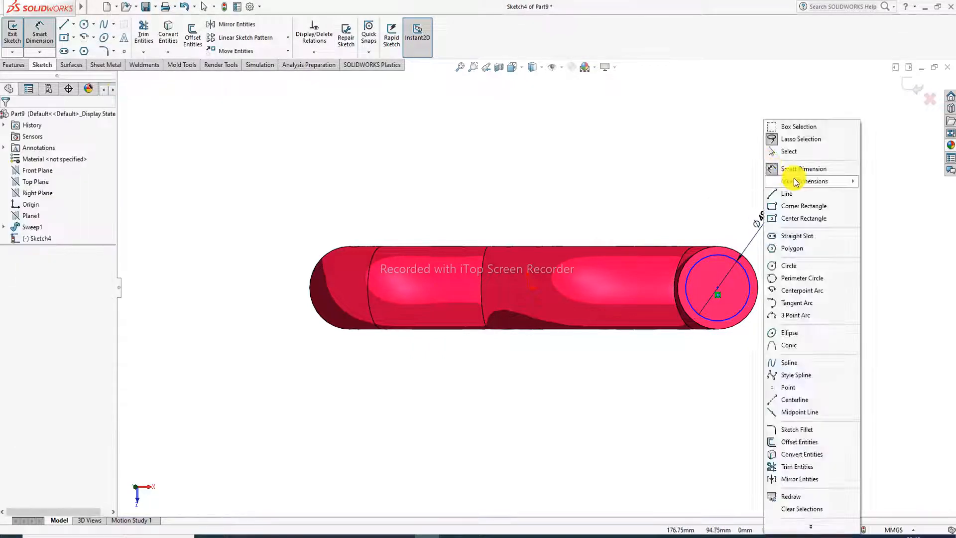
pyautogui.click(796, 151)
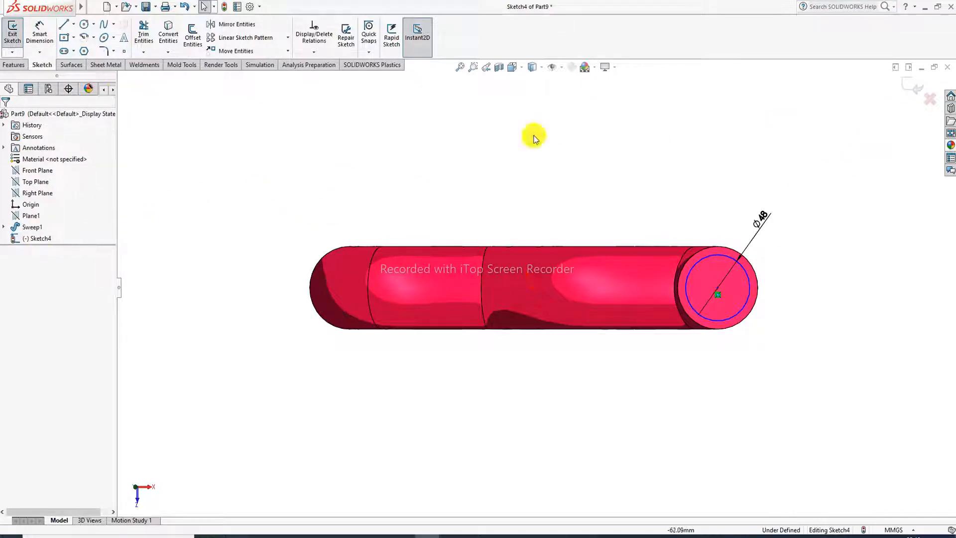
pyautogui.click(915, 89)
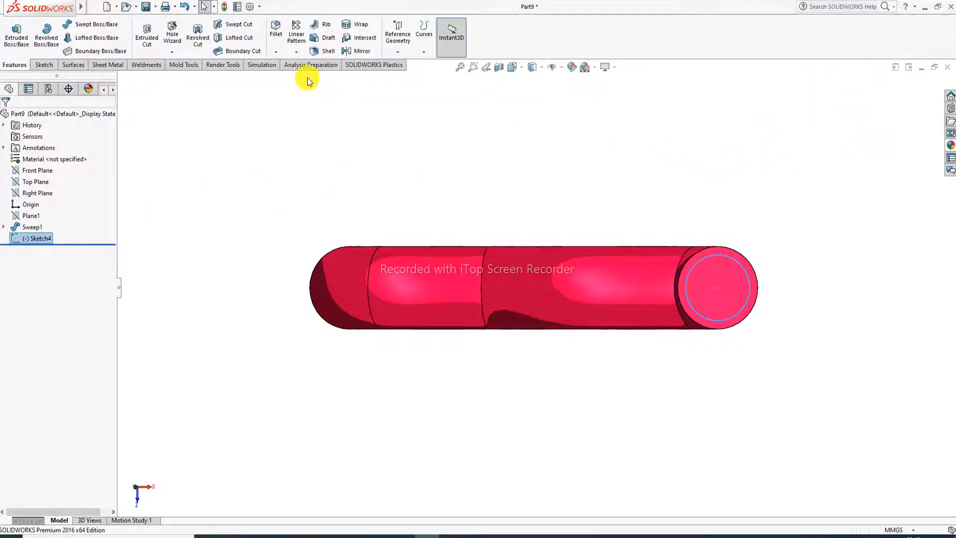
# Hollow the body with a Swept Cut, using the 48 mm circle as profile and Sketch1 of the original sweep as path
pyautogui.click(243, 26)
pyautogui.moveTo(489, 187); pyautogui.dragTo(510, 274, button='middle')
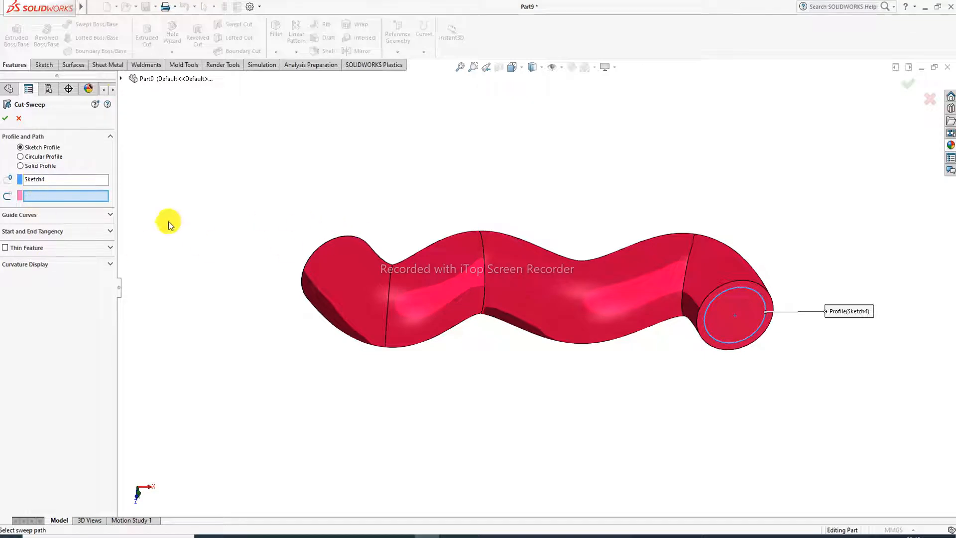
pyautogui.click(121, 78)
pyautogui.click(133, 192)
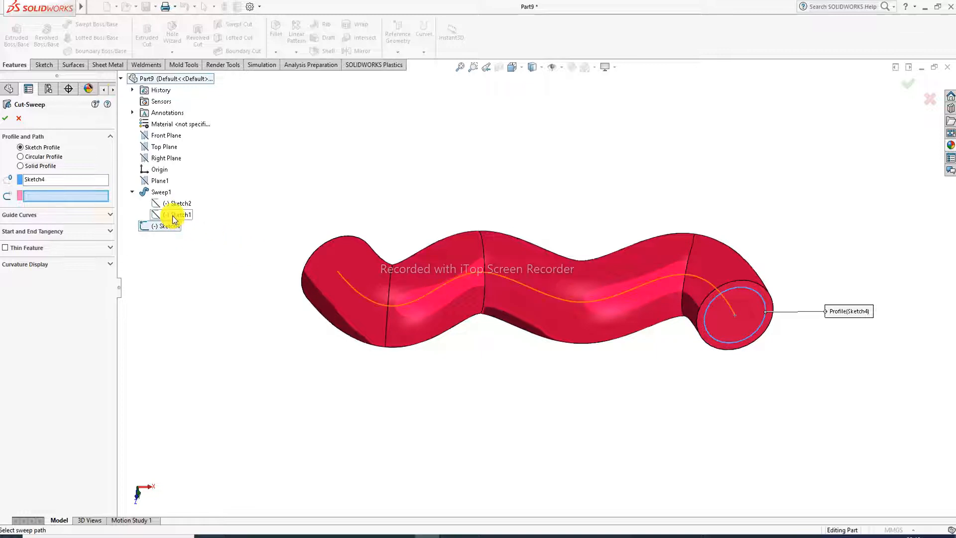
pyautogui.click(172, 215)
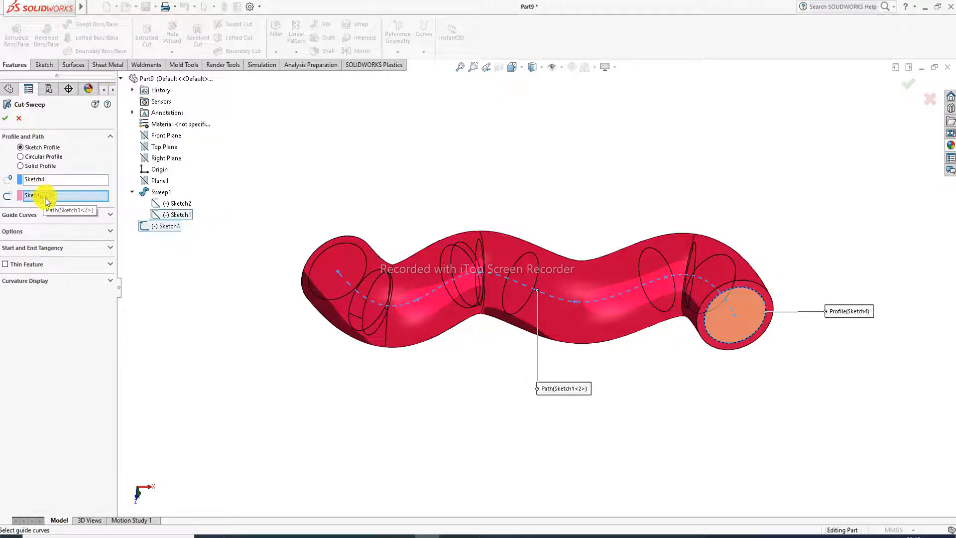
pyautogui.click(5, 118)
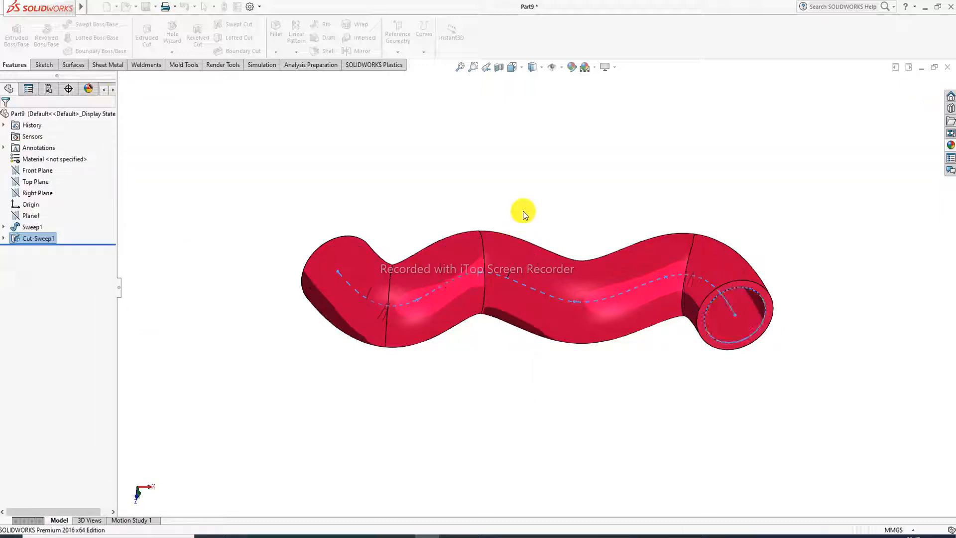
# Colour the swept cut's inner faces white (RGB 255, 255, 255) by applying the appearance to the Cut-Sweep1 feature
pyautogui.moveTo(580, 277); pyautogui.dragTo(570, 147, button='middle')
pyautogui.click(22, 239)
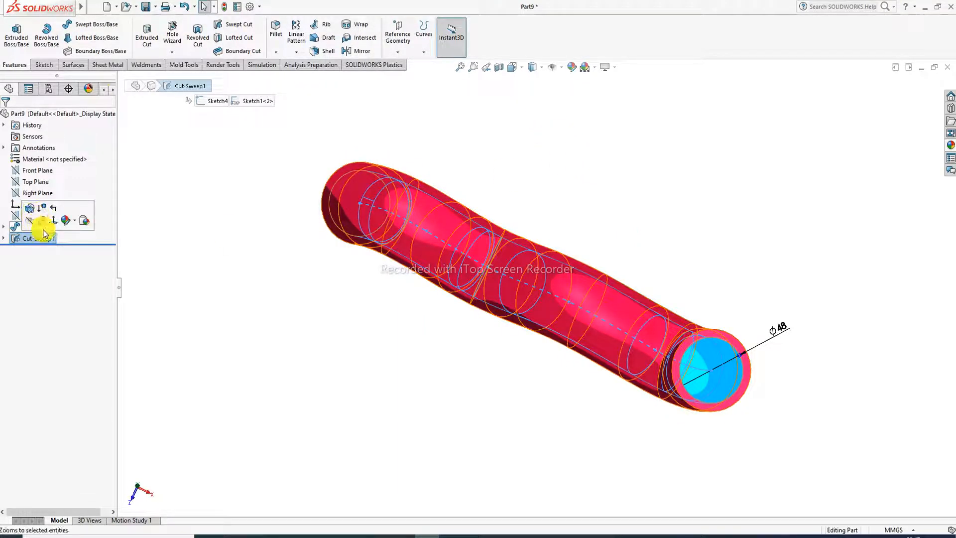
pyautogui.click(184, 222)
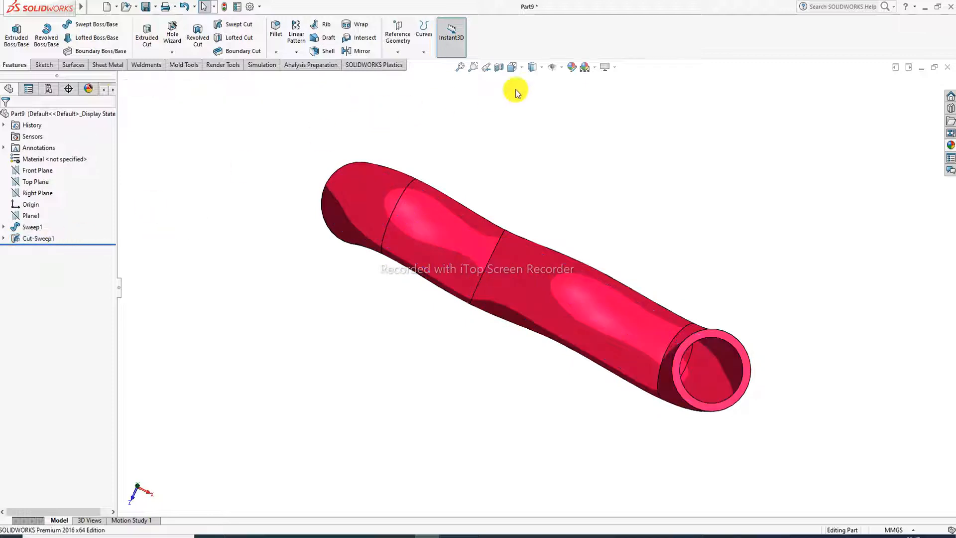
pyautogui.click(49, 240)
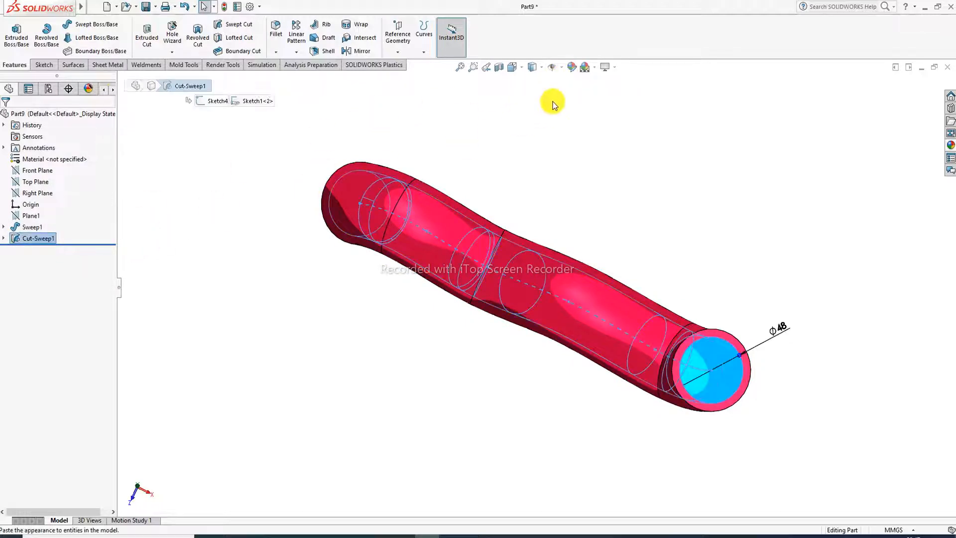
pyautogui.click(575, 70)
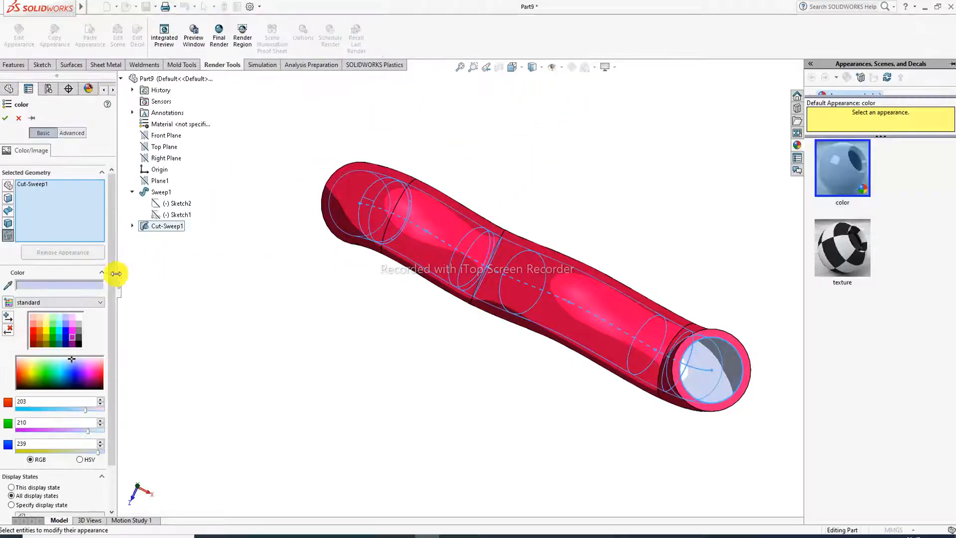
pyautogui.click(79, 318)
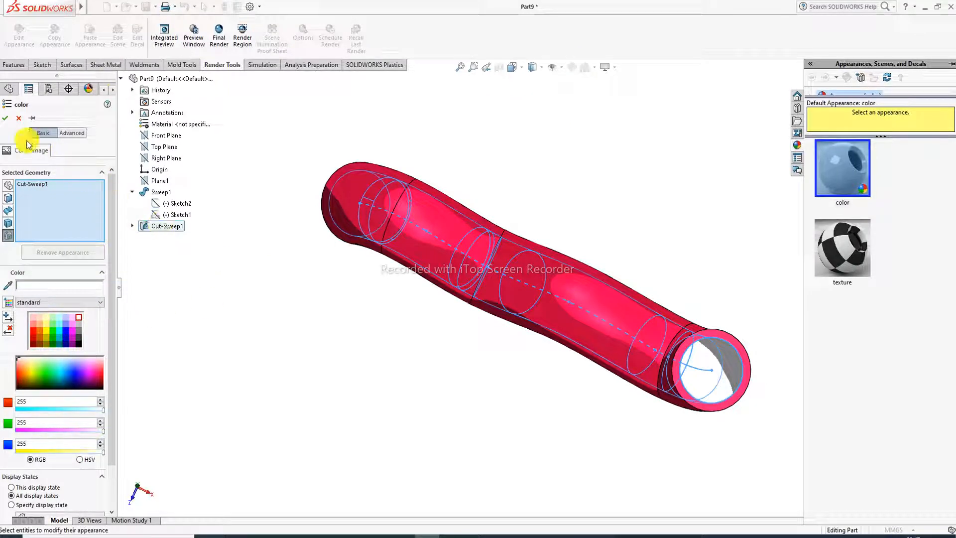
pyautogui.click(5, 118)
# Examine the hollow pipe's outer shape and its open end with the white bore from several angles
pyautogui.moveTo(587, 308)
pyautogui.mouseDown(button='middle')
pyautogui.moveTo(663, 322)
pyautogui.moveTo(722, 384)
pyautogui.moveTo(623, 310)
pyautogui.moveTo(587, 214)
pyautogui.moveTo(617, 207)
pyautogui.moveTo(652, 260)
pyautogui.moveTo(657, 231)
pyautogui.moveTo(640, 182)
pyautogui.moveTo(548, 220)
pyautogui.moveTo(533, 175)
pyautogui.moveTo(546, 120)
pyautogui.moveTo(518, 209)
pyautogui.moveTo(474, 149)
pyautogui.mouseUp(button='middle')
pyautogui.click(514, 67)
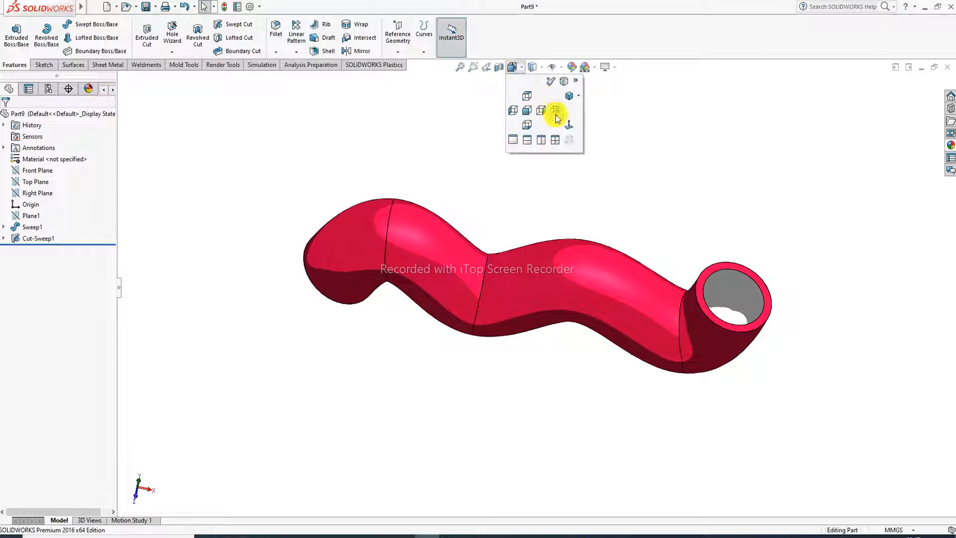
pyautogui.click(552, 113)
pyautogui.moveTo(567, 220)
pyautogui.mouseDown(button='middle')
pyautogui.moveTo(538, 273)
pyautogui.moveTo(542, 141)
pyautogui.moveTo(564, 173)
pyautogui.moveTo(570, 124)
pyautogui.mouseUp(button='middle')
pyautogui.moveTo(560, 231); pyautogui.dragTo(585, 160, button='middle')
pyautogui.moveTo(522, 305)
pyautogui.mouseDown(button='middle')
pyautogui.moveTo(471, 175)
pyautogui.moveTo(457, 281)
pyautogui.moveTo(472, 289)
pyautogui.moveTo(495, 217)
pyautogui.moveTo(488, 275)
pyautogui.moveTo(497, 277)
pyautogui.mouseUp(button='middle')
pyautogui.moveTo(636, 275)
pyautogui.mouseDown(button='middle')
pyautogui.moveTo(613, 341)
pyautogui.moveTo(596, 311)
pyautogui.moveTo(604, 273)
pyautogui.mouseUp(button='middle')
pyautogui.scroll(-1, 605, 268)
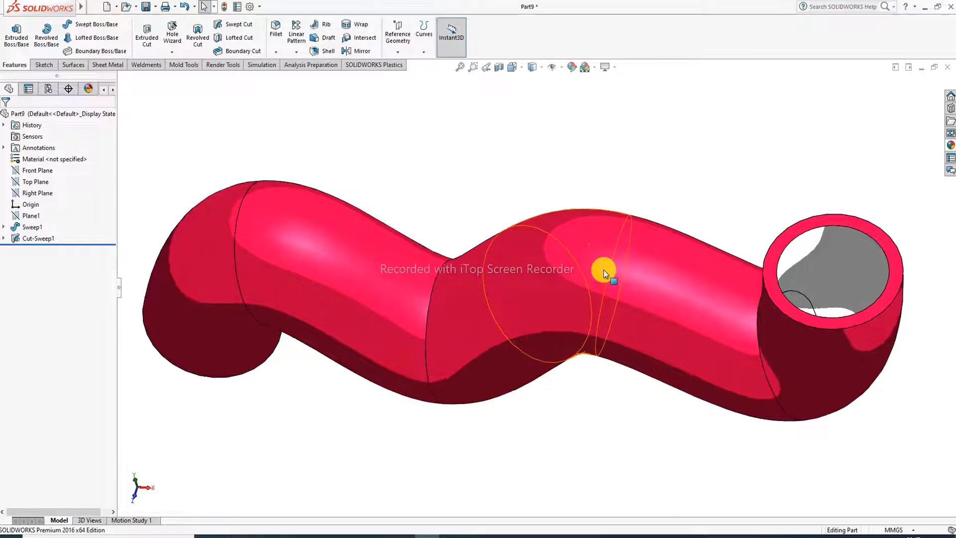
pyautogui.scroll(1, 603, 270)
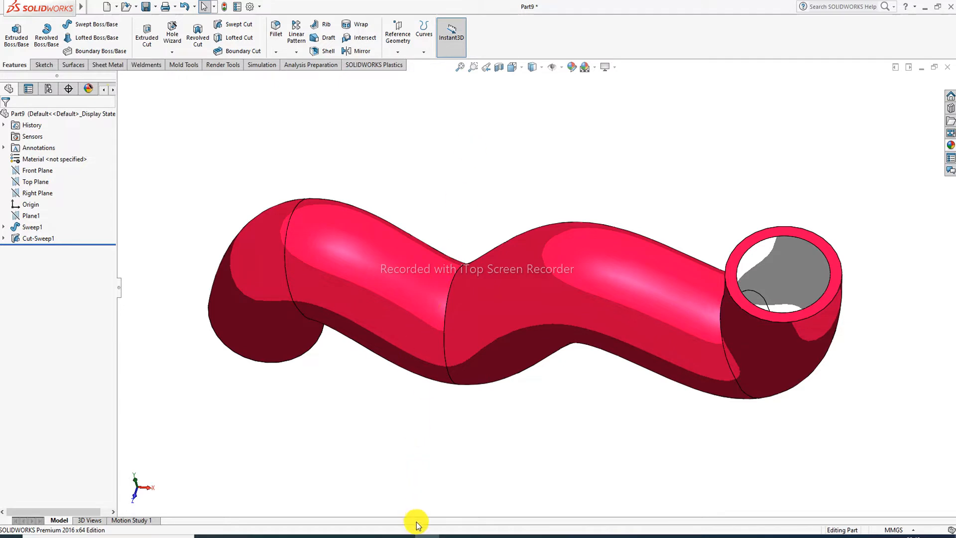
pyautogui.moveTo(403, 535)
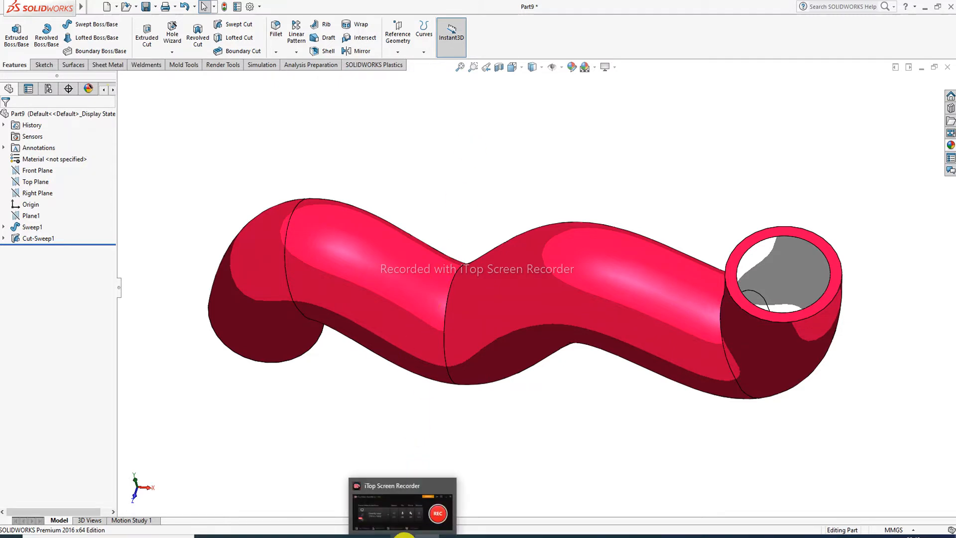